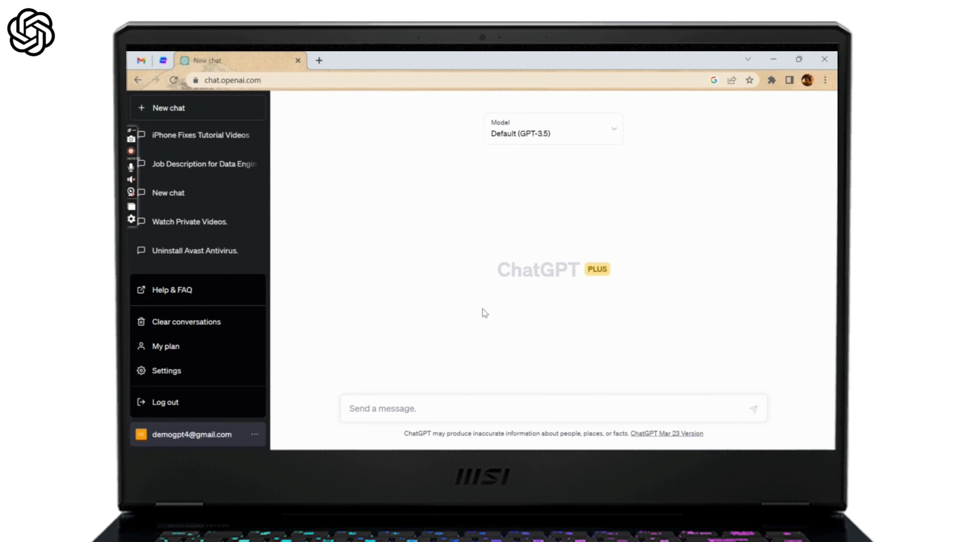
Step: Dismiss the account popup, then type and erase trial text in the message box
click(403, 407)
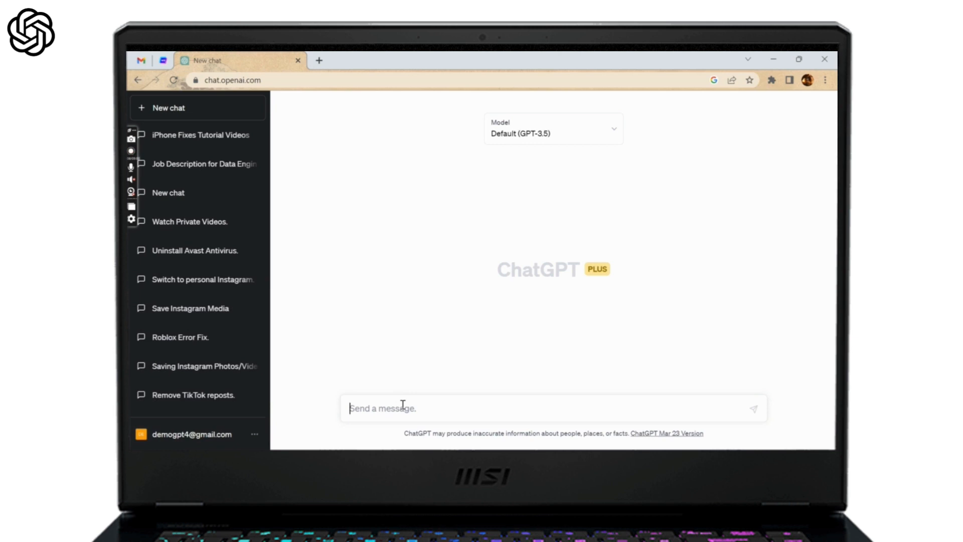
text(Write)
key(BackSpace)
key(BackSpace)
key(BackSpace)
key(BackSpace)
text(can you)
key(BackSpace)
key(BackSpace)
key(BackSpace)
key(BackSpace)
text(W)
text(rite me an )
text(essay )
text(on )
text(swimm)
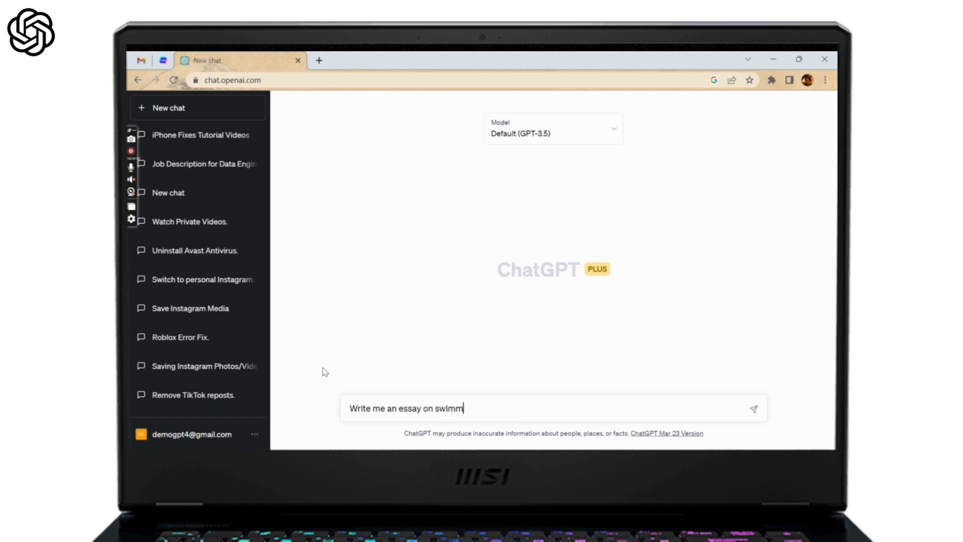
text(ing)
Step: Send 'Write me an essay on swimming' and receive the essay
key(Return)
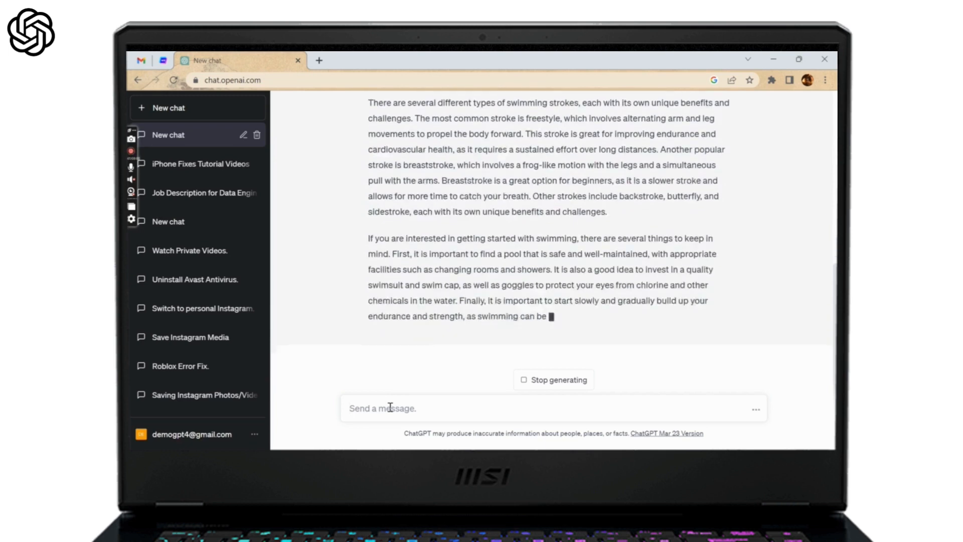
text(wr)
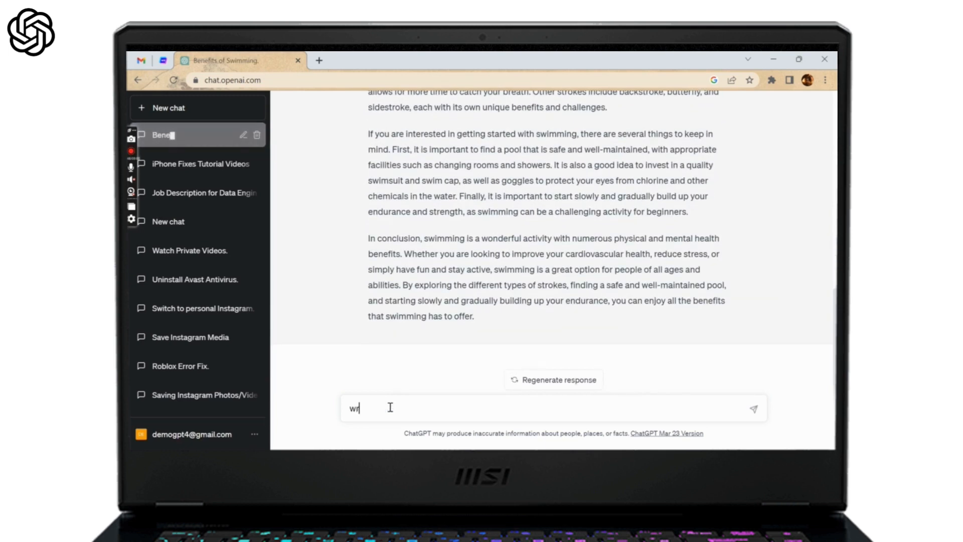
text(ite me an )
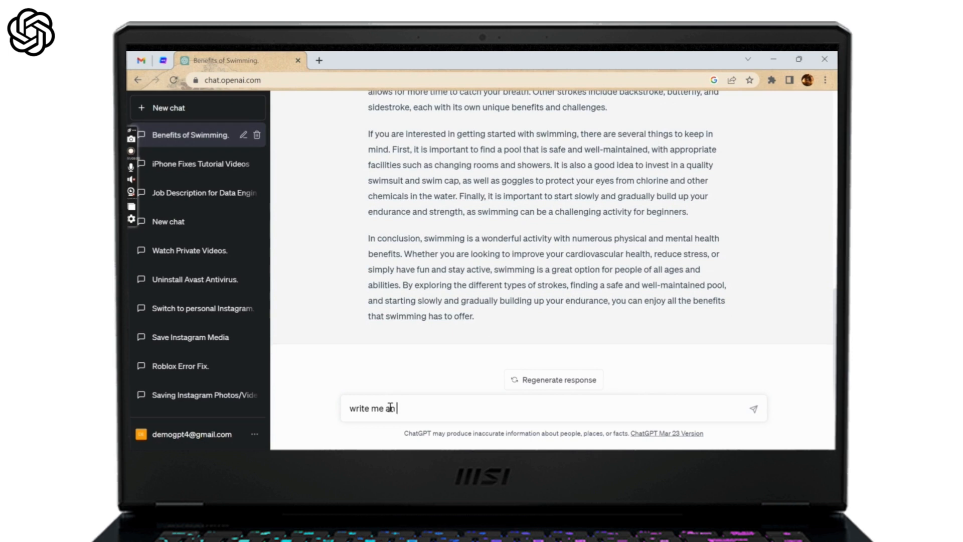
text(pa)
Step: Fix typos and send 'write me a paragraph on the world war II'
key(BackSpace)
key(BackSpace)
key(BackSpace)
key(BackSpace)
key(BackSpace)
text(para)
text(graph on)
text( the world )
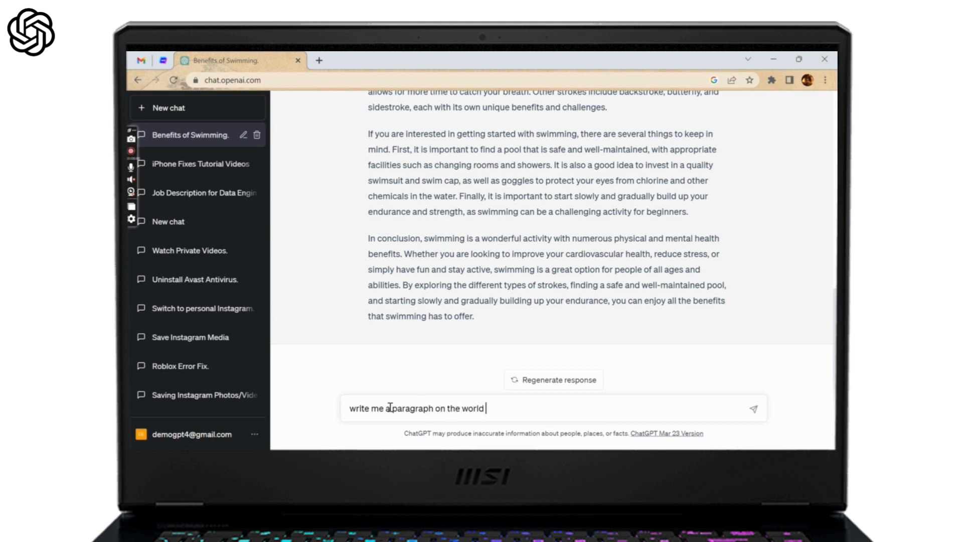
text(war ii)
key(BackSpace)
key(BackSpace)
text(I)
key(Return)
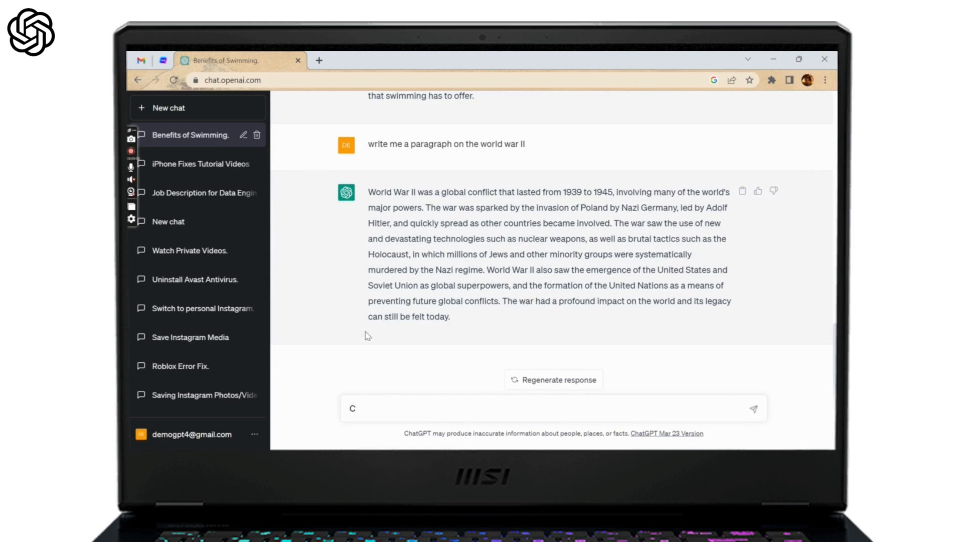
text(Create a 5)
text( stanza poem on)
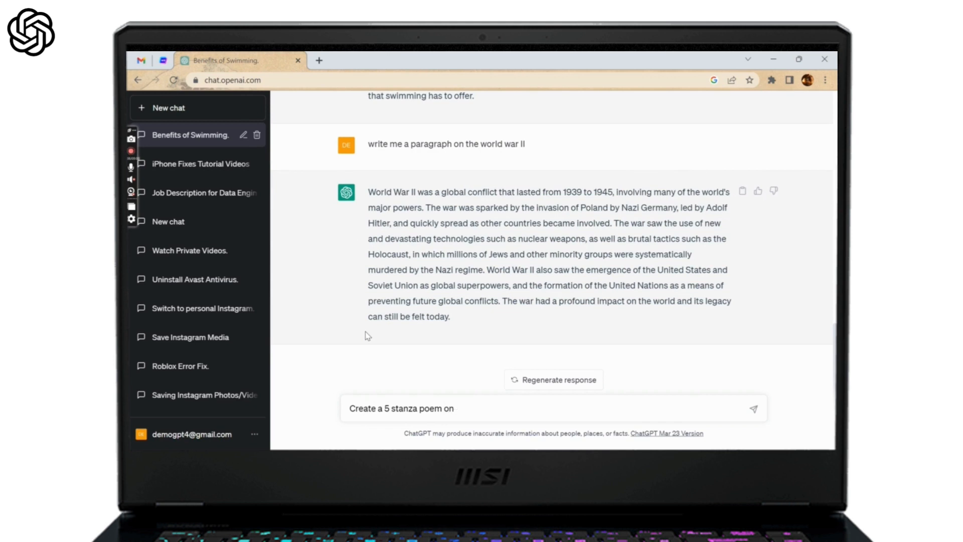
text( "h)
text(oney")
Step: Send 'Create a 5 stanza poem on "honey"' and receive the poem
key(Return)
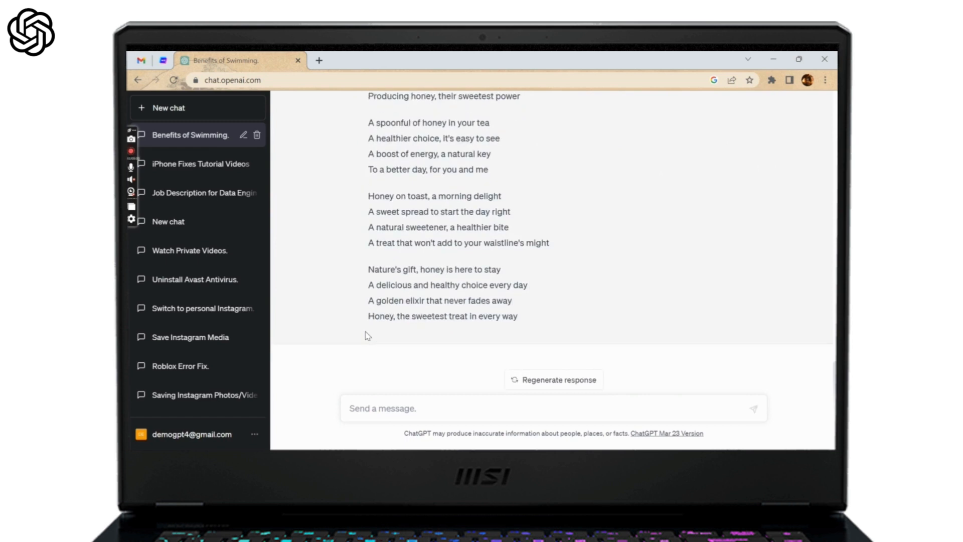
scroll(369, 301, up, 5)
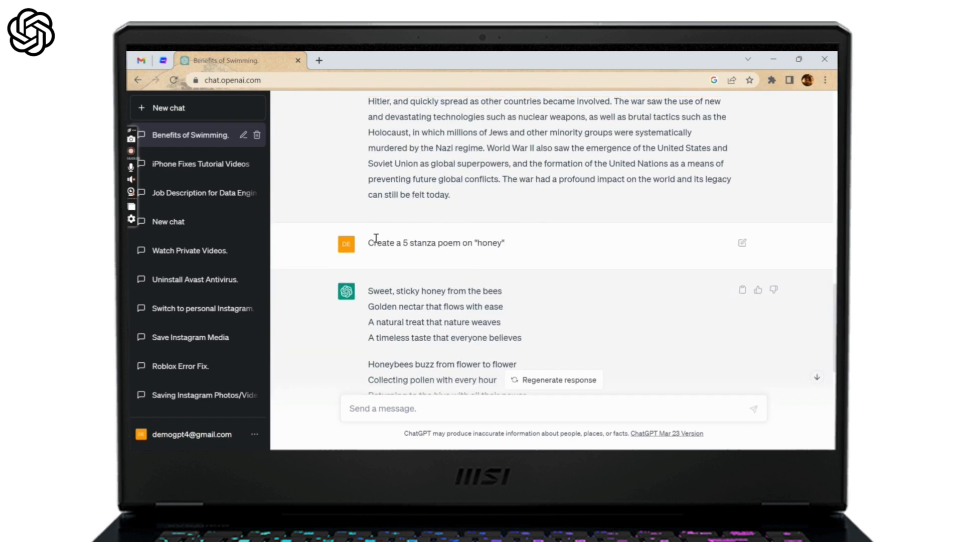
text(Can yo)
text(u write me)
text( a biogra)
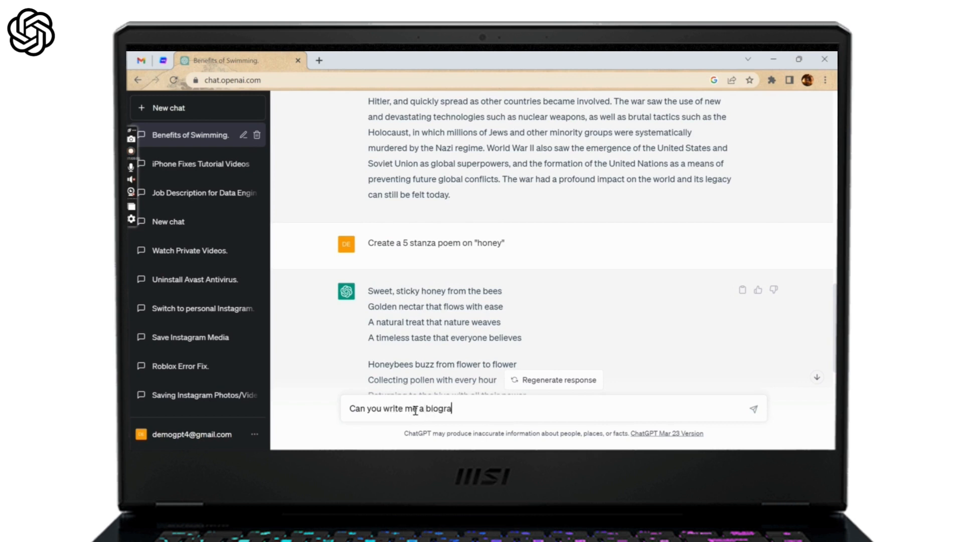
text(phy on helen keller)
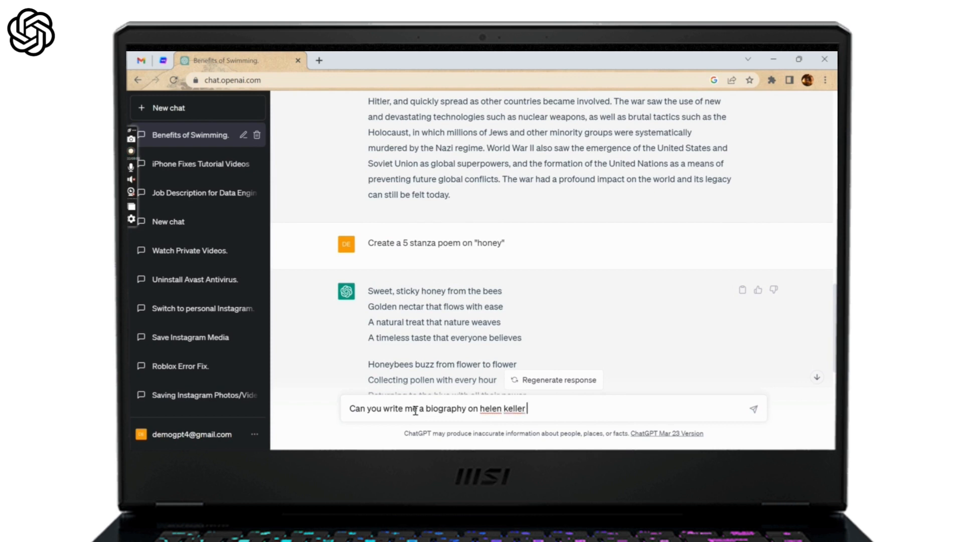
text( dd)
Step: Reword 'Can you write me a biography on helen keller', replacing 'a biography' with 'an'
key(BackSpace)
key(BackSpace)
key(BackSpace)
key(BackSpace)
key(BackSpace)
key(BackSpace)
key(BackSpace)
key(BackSpace)
key(BackSpace)
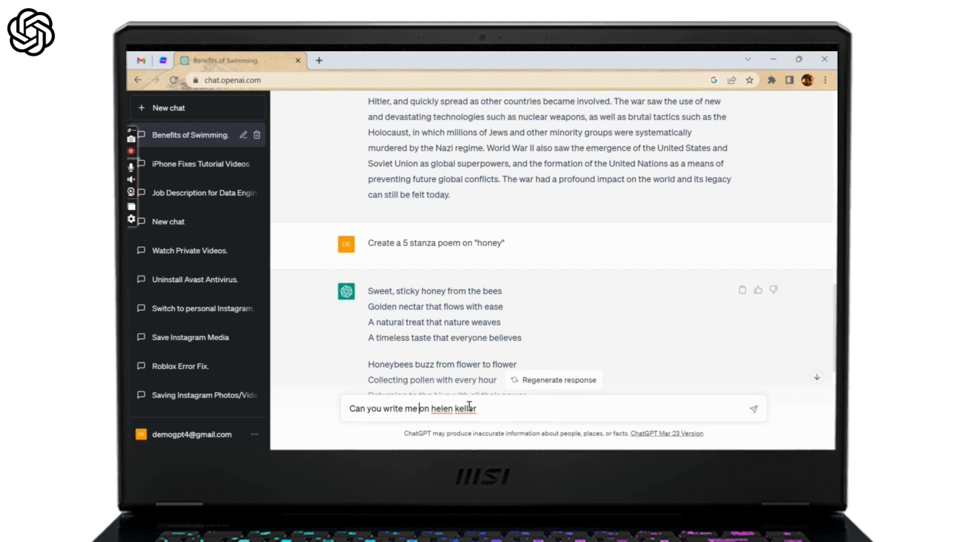
text(an)
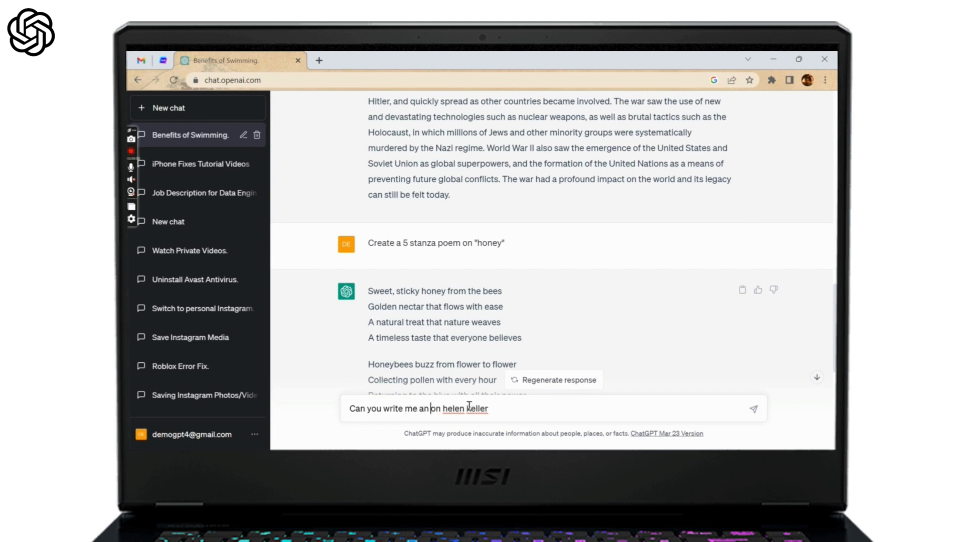